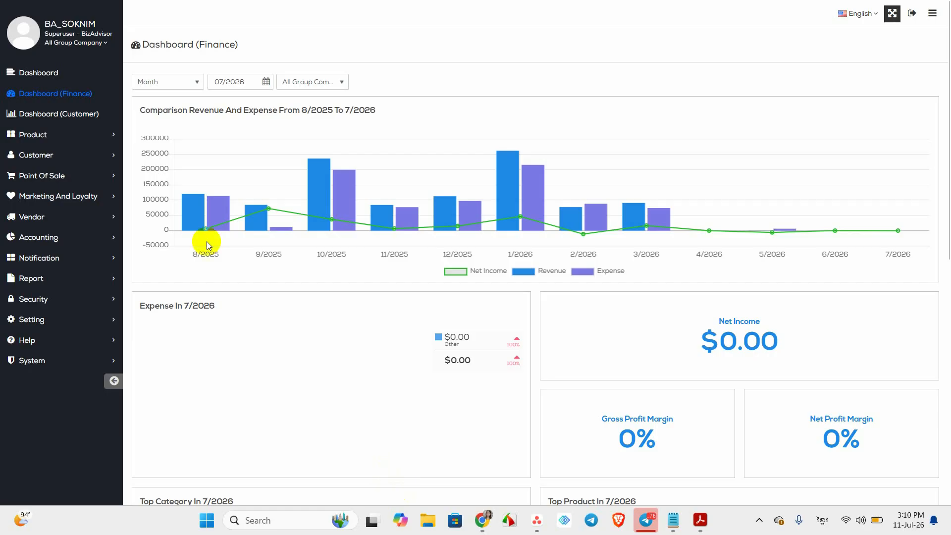
Open the closing cashier variance type setup in the Point of Sale master data.
left_click(64, 175)
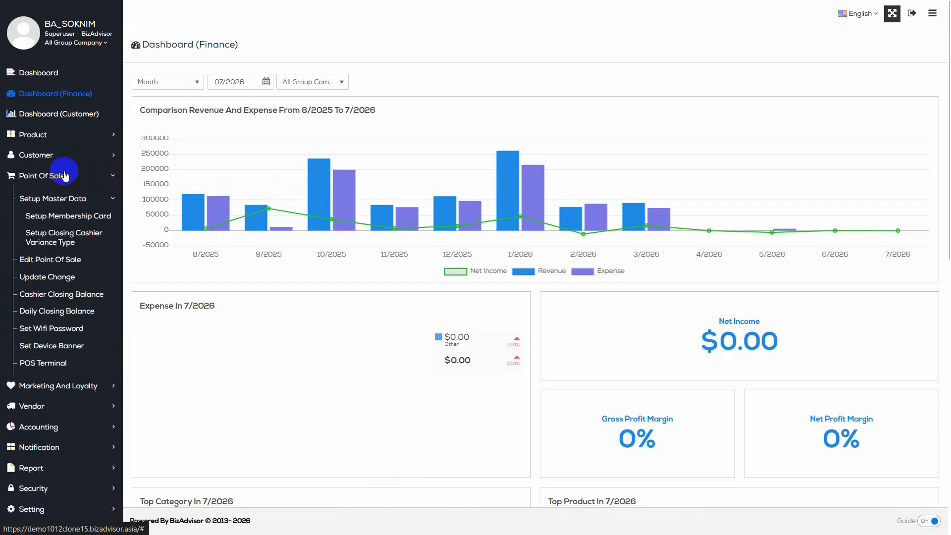
left_click(64, 232)
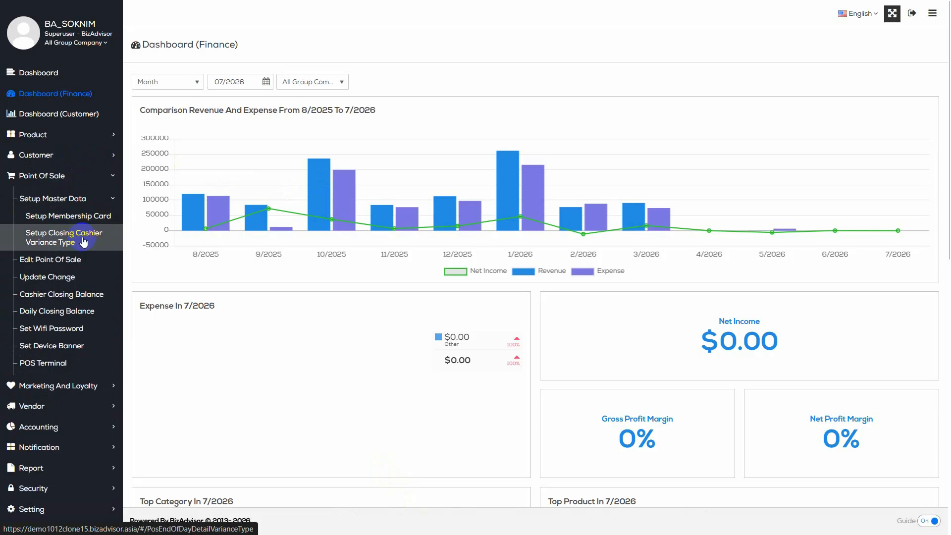
left_click(84, 242)
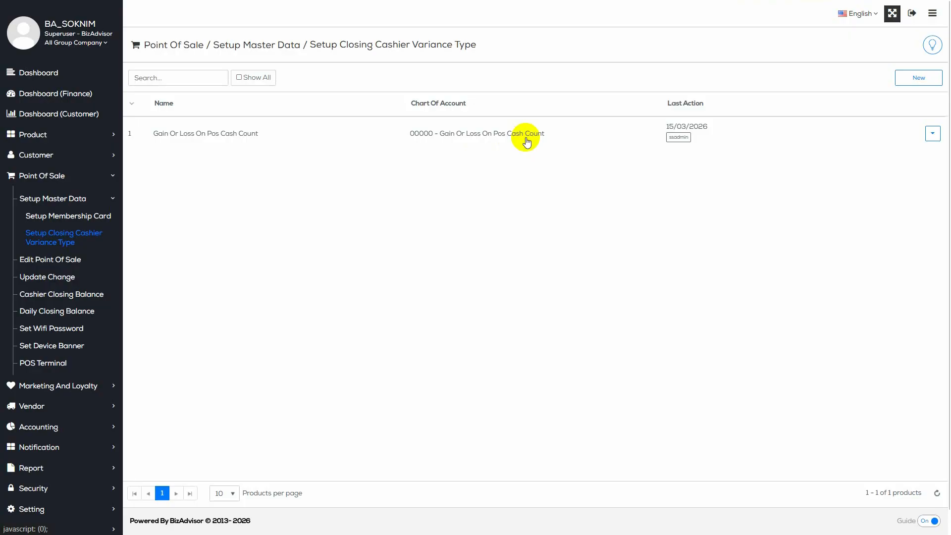
Start a new closing cashier variance type and name it "Advance Staff".
left_click(916, 82)
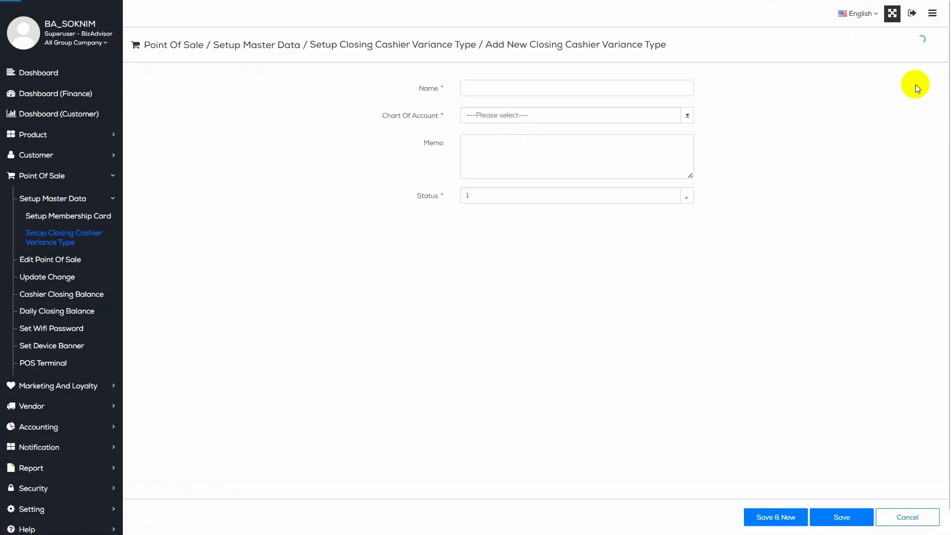
left_click(612, 91)
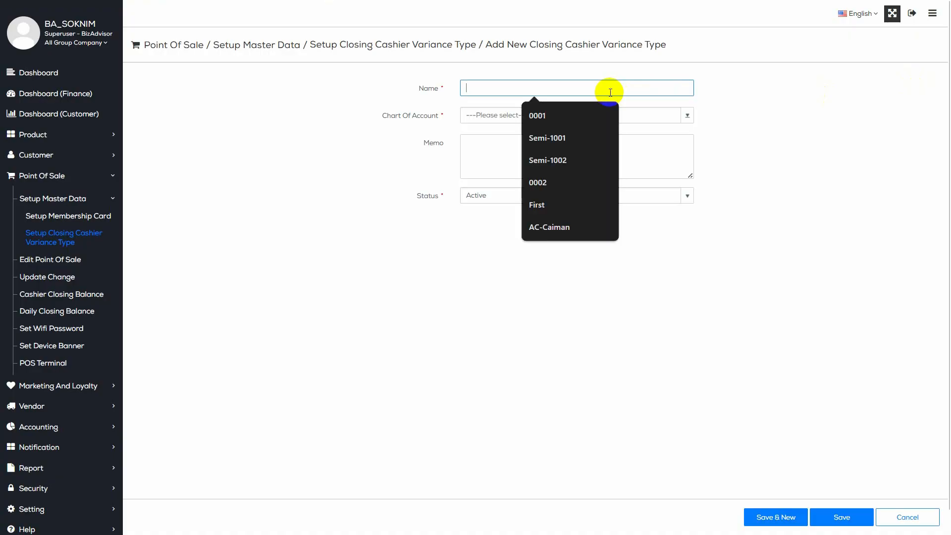
type("Is")
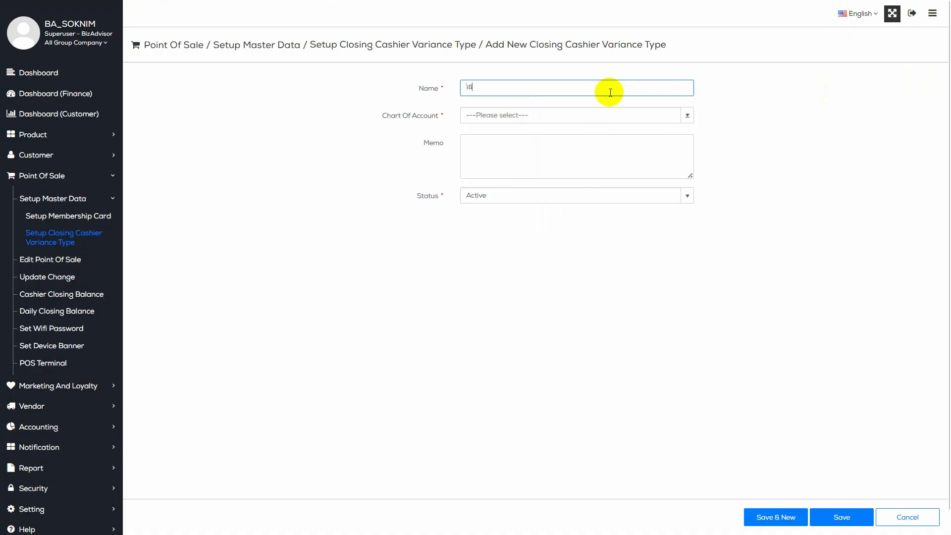
key("BackSpace")
key("BackSpace")
type("Advance")
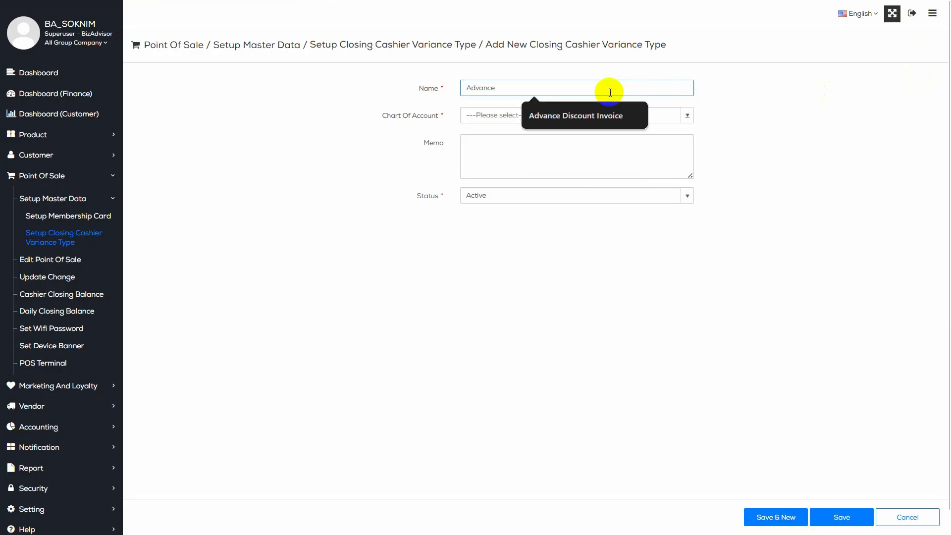
type(" Staff")
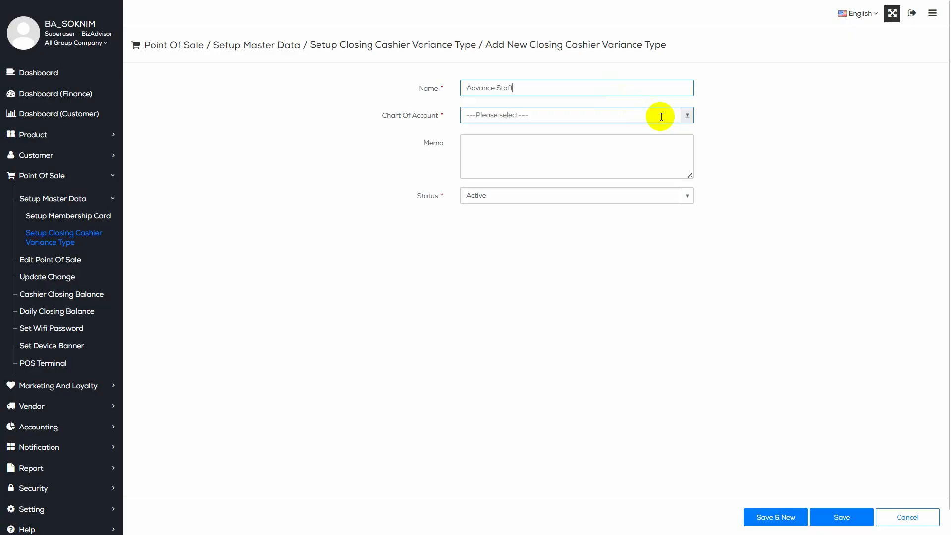
left_click(685, 117)
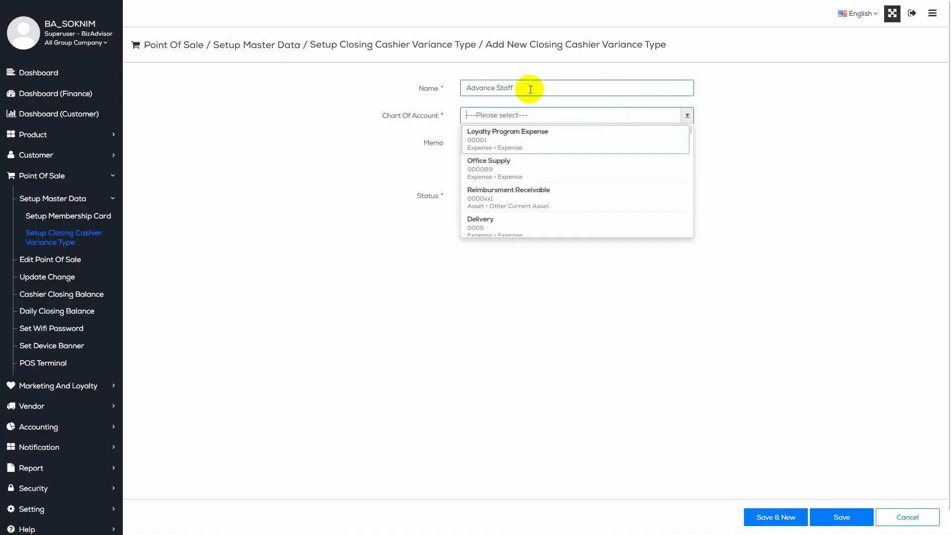
type("ad")
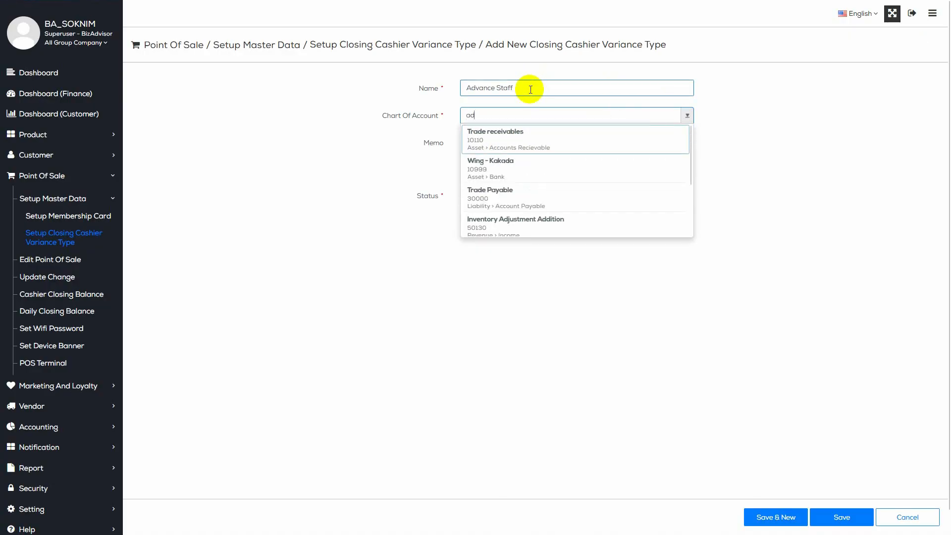
type("v")
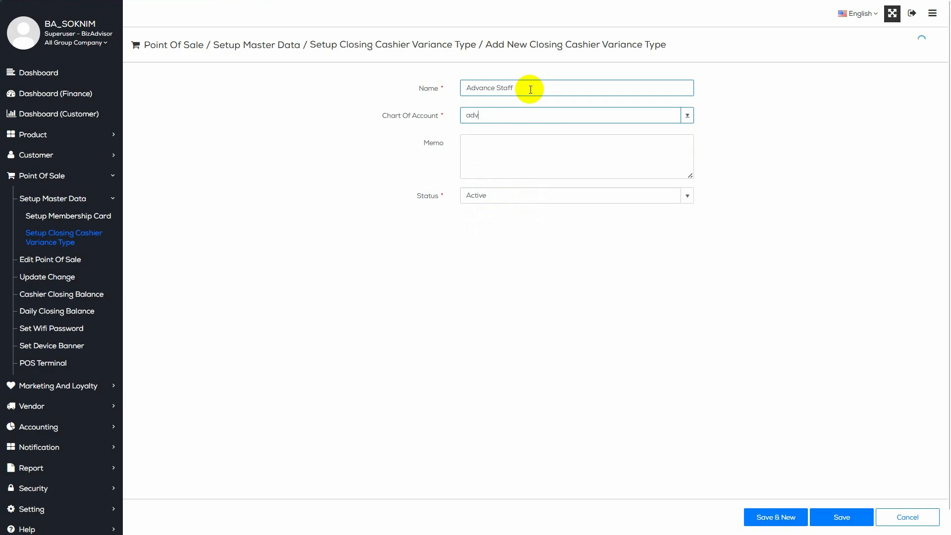
key("BackSpace")
key("BackSpace")
key("BackSpace")
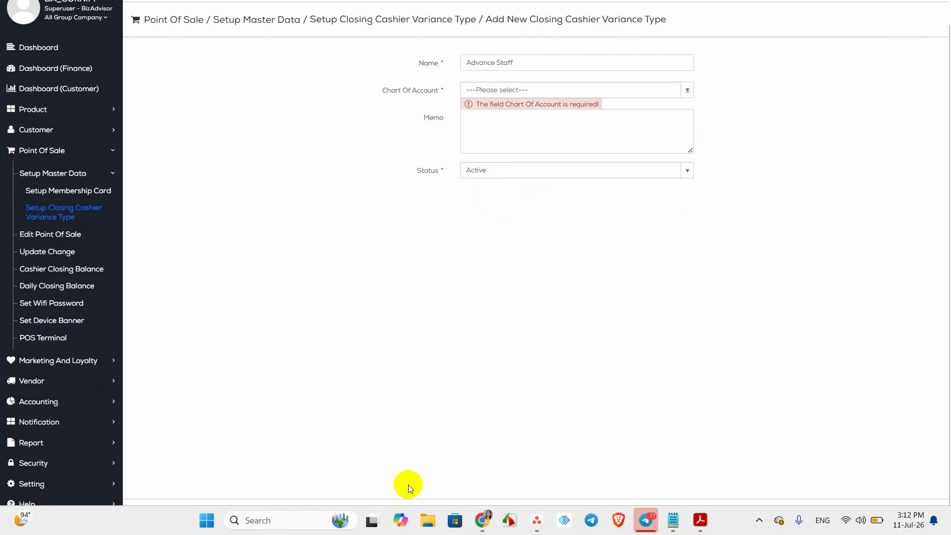
Assign the "16000 - Staff Advance" chart of account to the new variance type and save it.
left_click(527, 92)
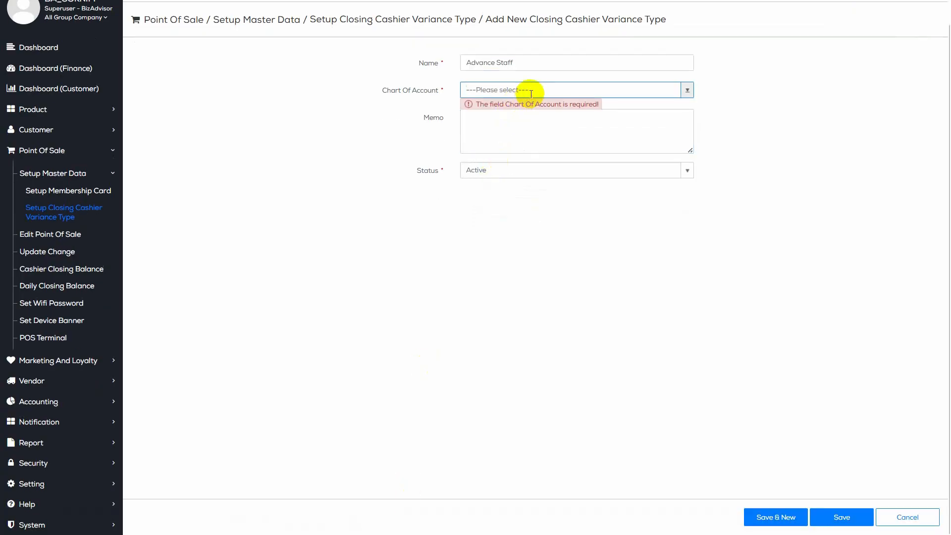
type("sta")
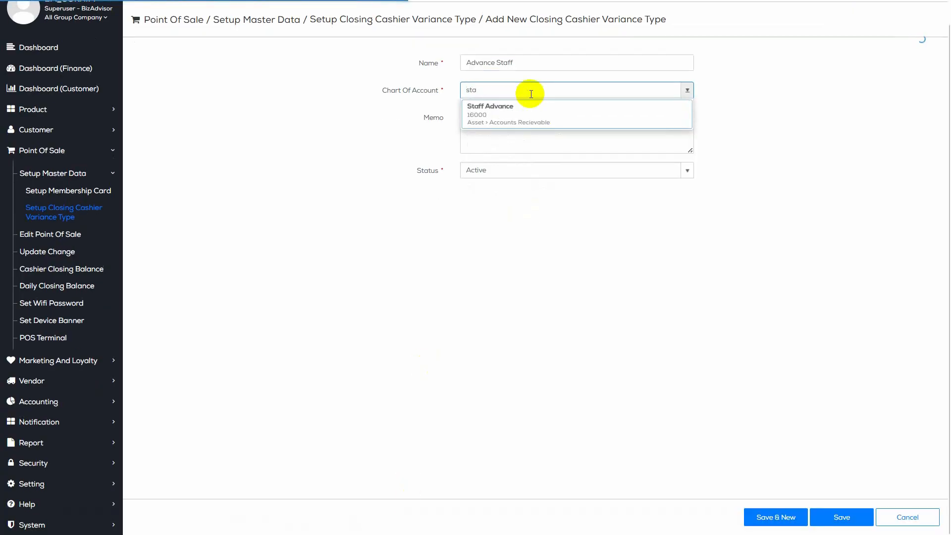
left_click(532, 110)
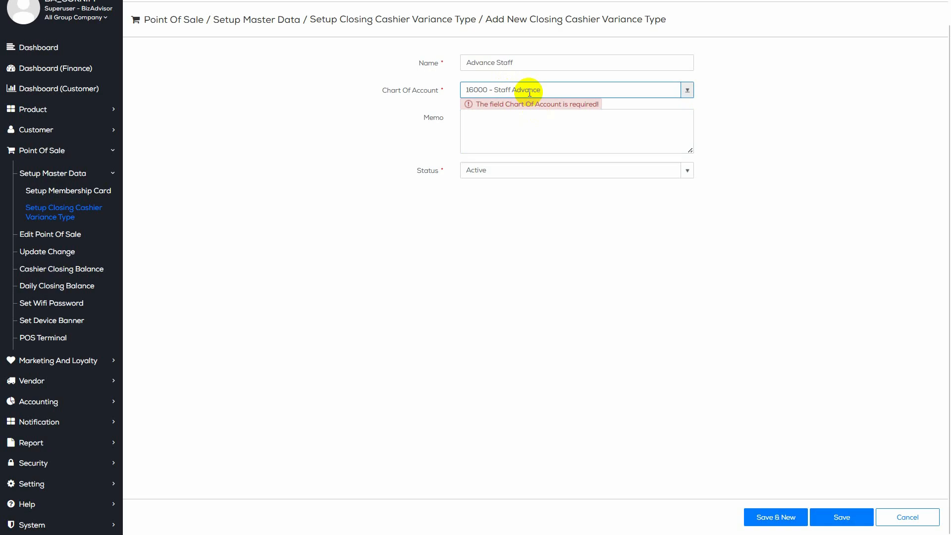
left_click(508, 128)
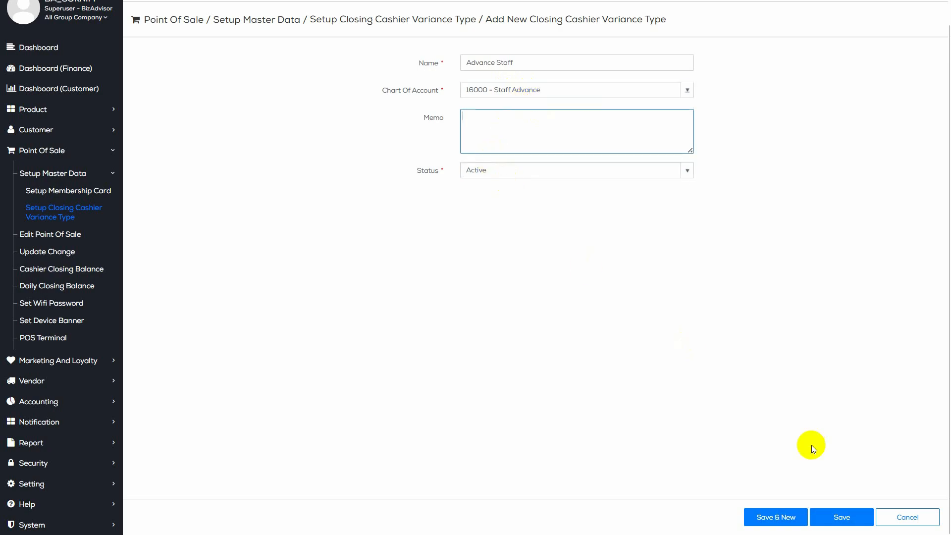
left_click(840, 518)
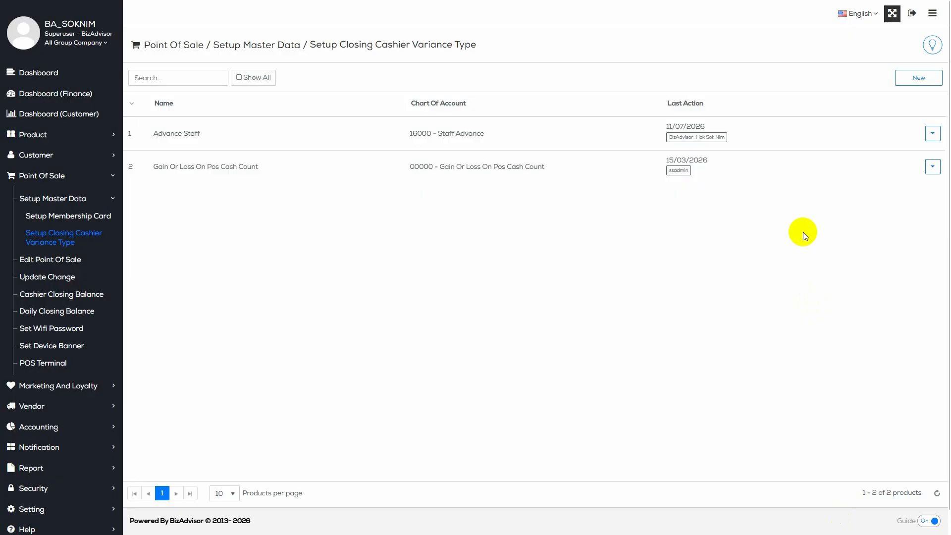
Start another closing cashier variance type and name it "Confuse ABA".
left_click(919, 78)
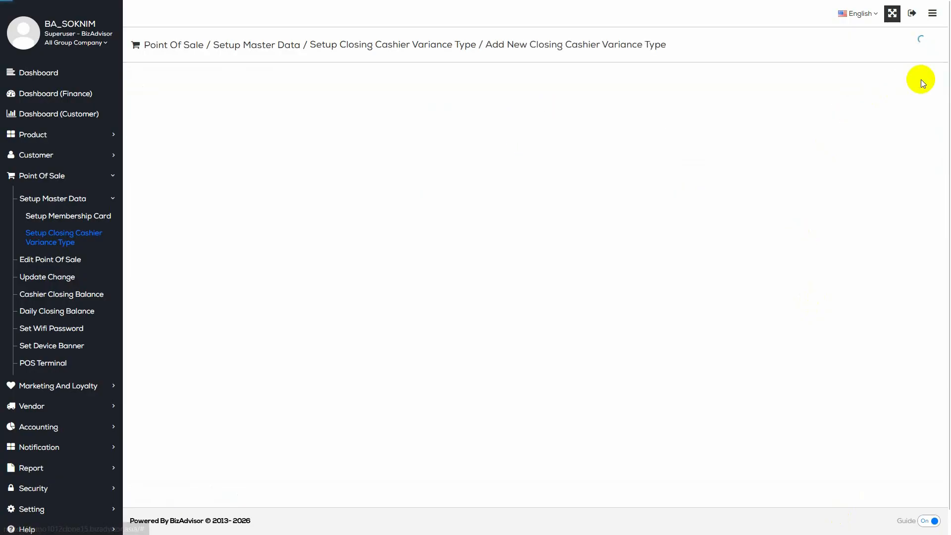
left_click(674, 88)
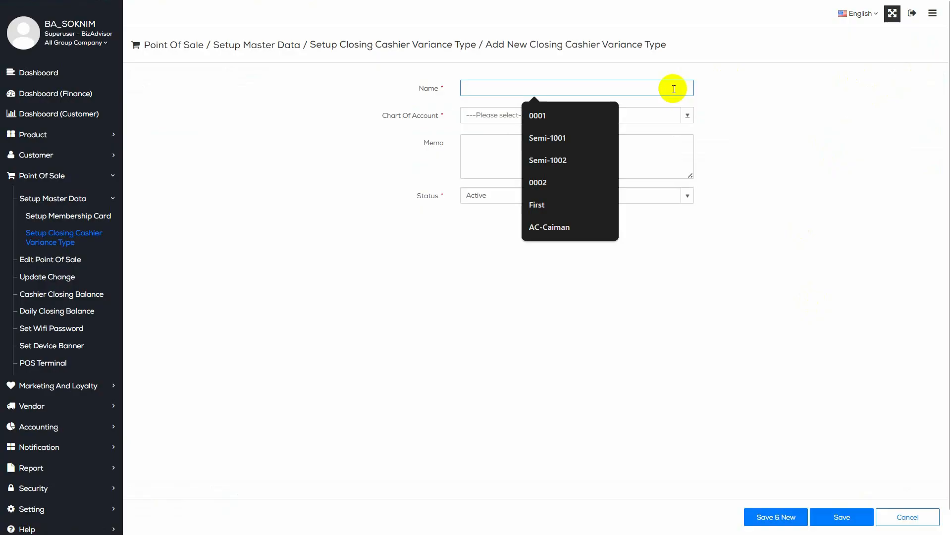
type("Consu")
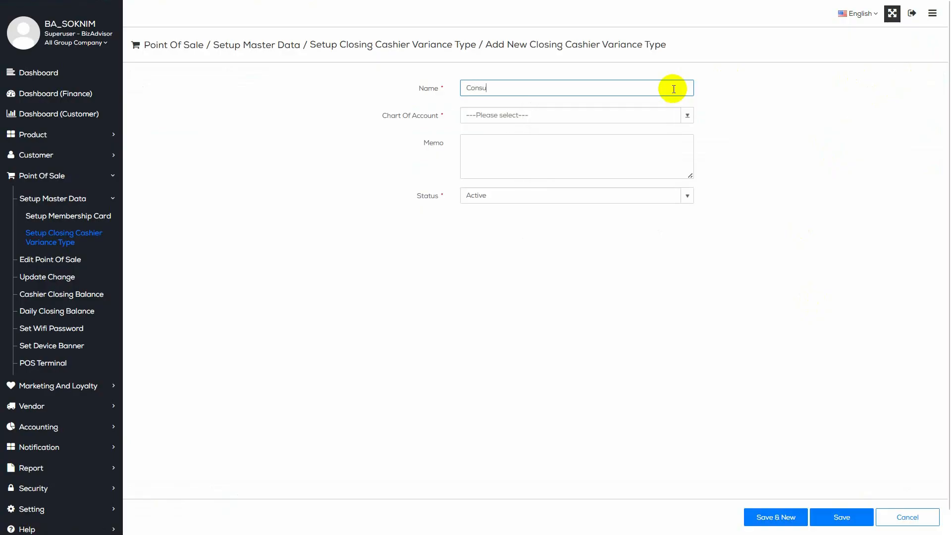
key("BackSpace")
key("BackSpace")
type("fuse ABA")
Assign the "Cash In ABA BANK - ABA KHQR" chart of account to the variance type and save it.
left_click(685, 117)
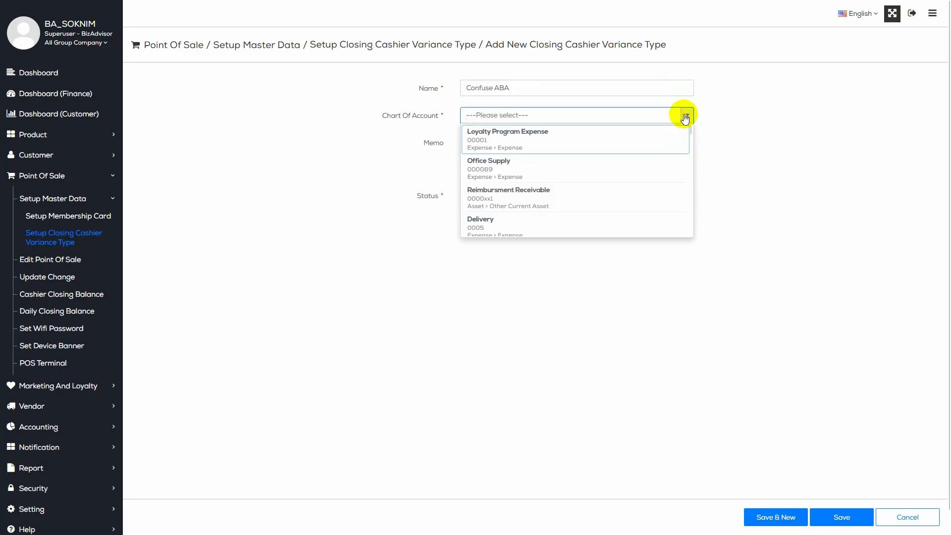
type("ABA")
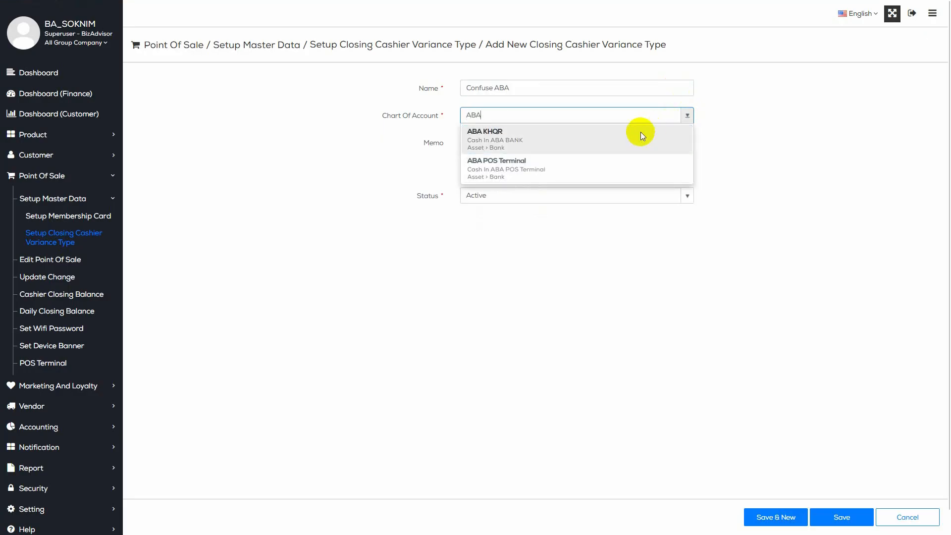
left_click(610, 140)
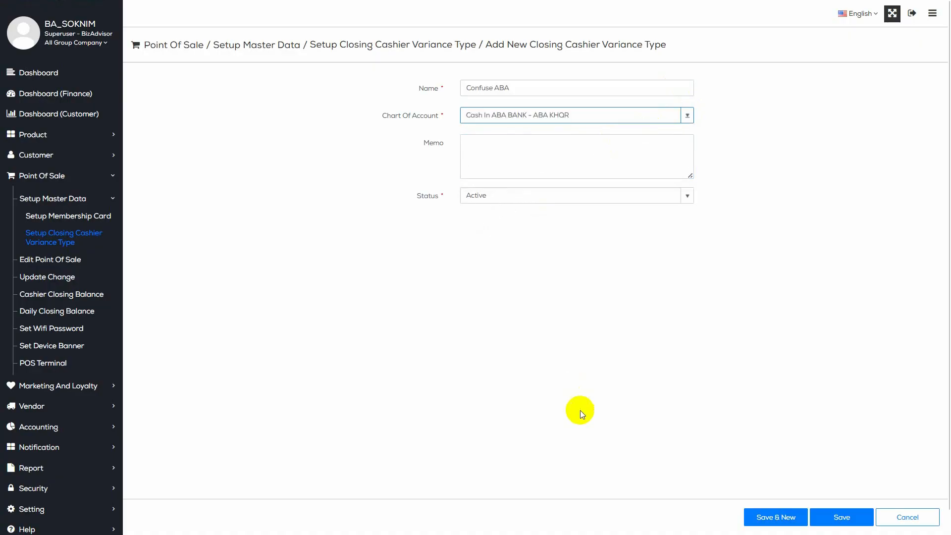
left_click(845, 510)
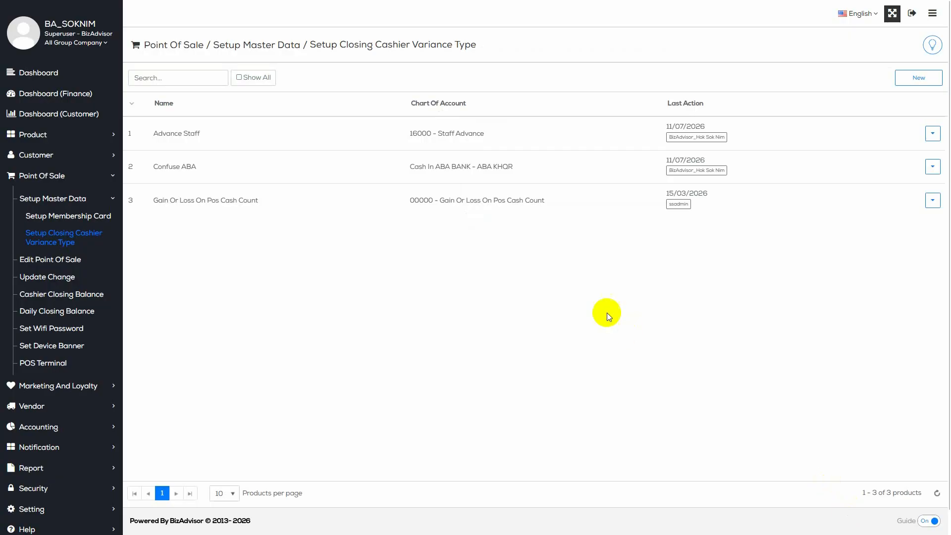
Open the approval form for the closed cashier closing balance that has a variance of -56.50.
left_click(55, 297)
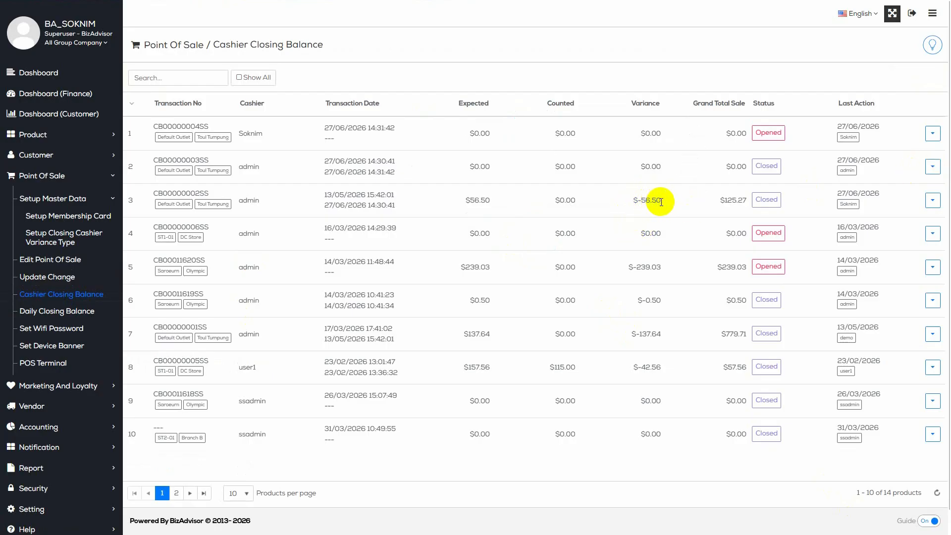
left_click(932, 200)
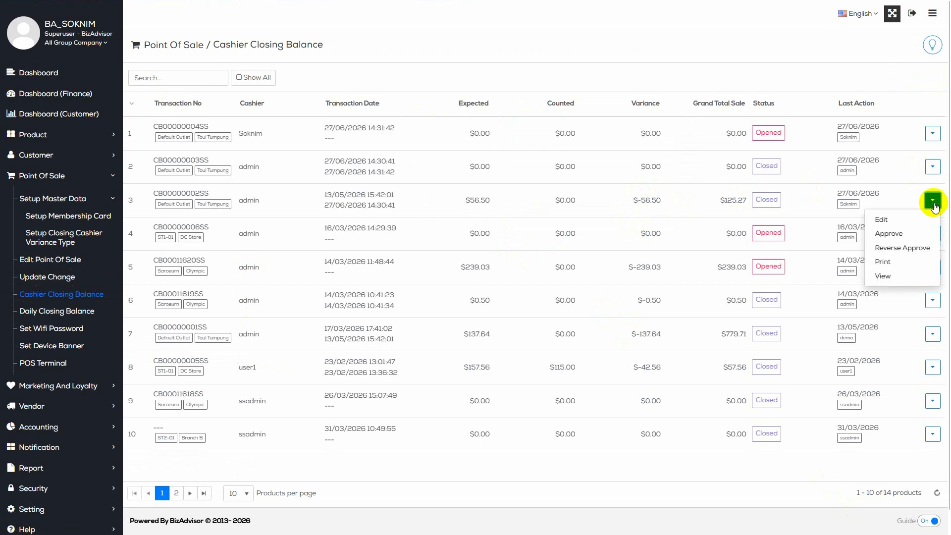
left_click(891, 233)
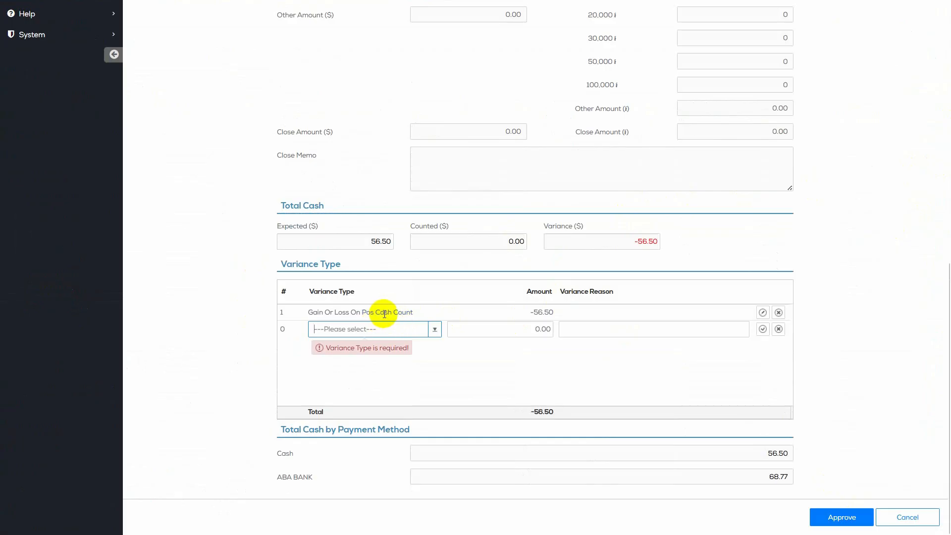
Check which variance types can be chosen for a new variance line, without selecting one.
left_click(440, 333)
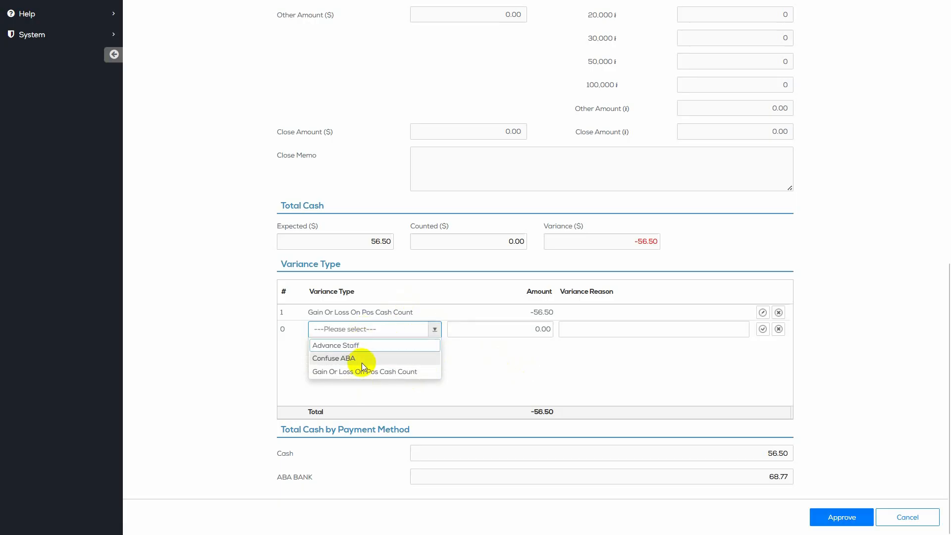
left_click(495, 360)
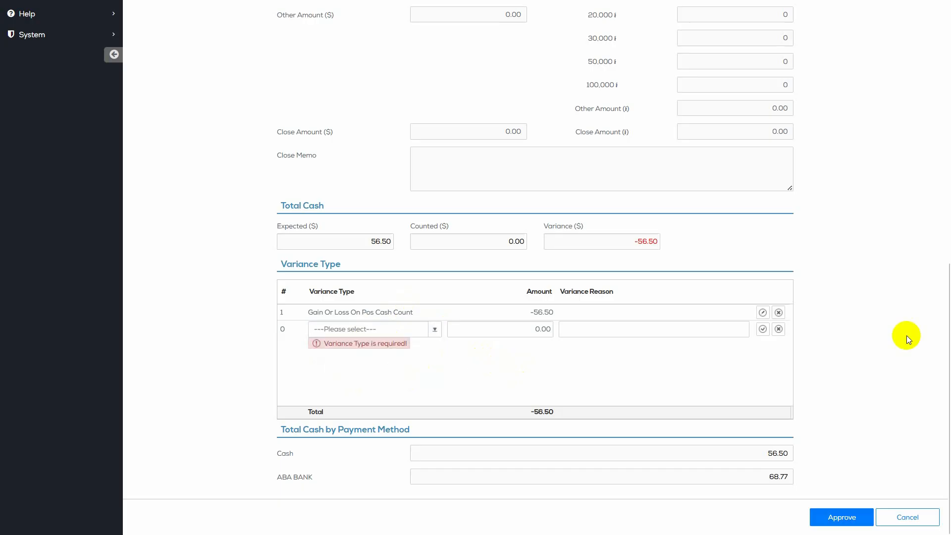
left_click_drag(947, 308, 948, 39)
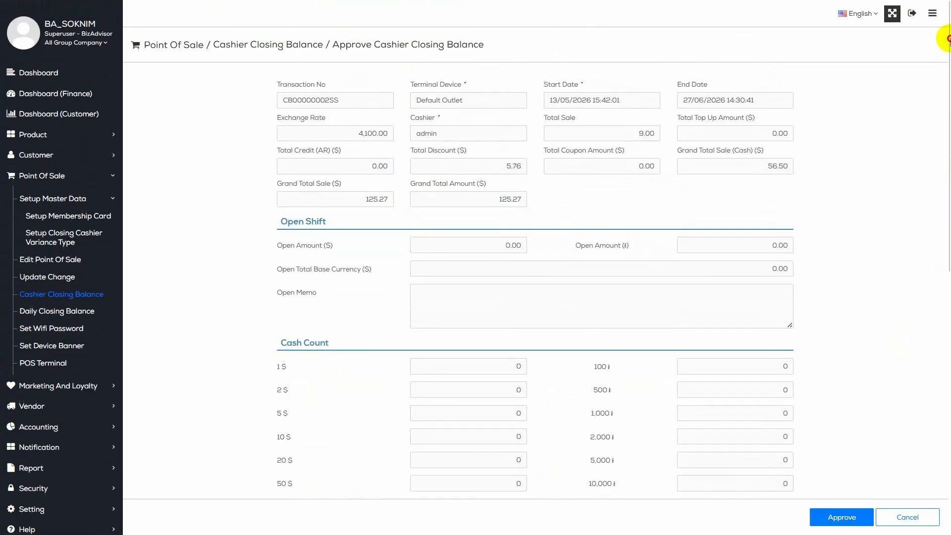
left_click(95, 242)
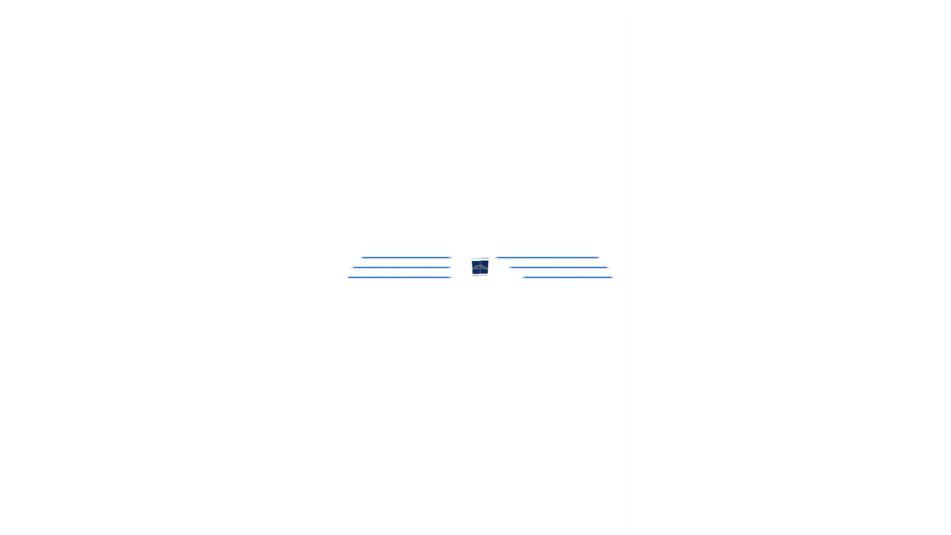